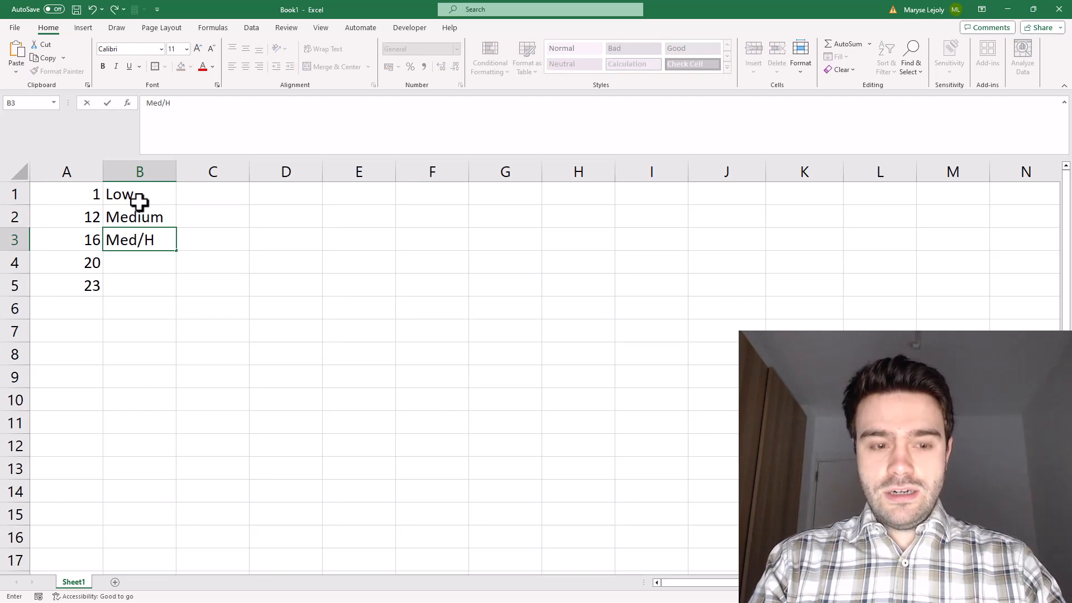
Complete the category labels in column B with Med/High in B3, High in B4 and Severe in B5
{"action": "key", "text": "Return"}
{"action": "type", "text": "High"}
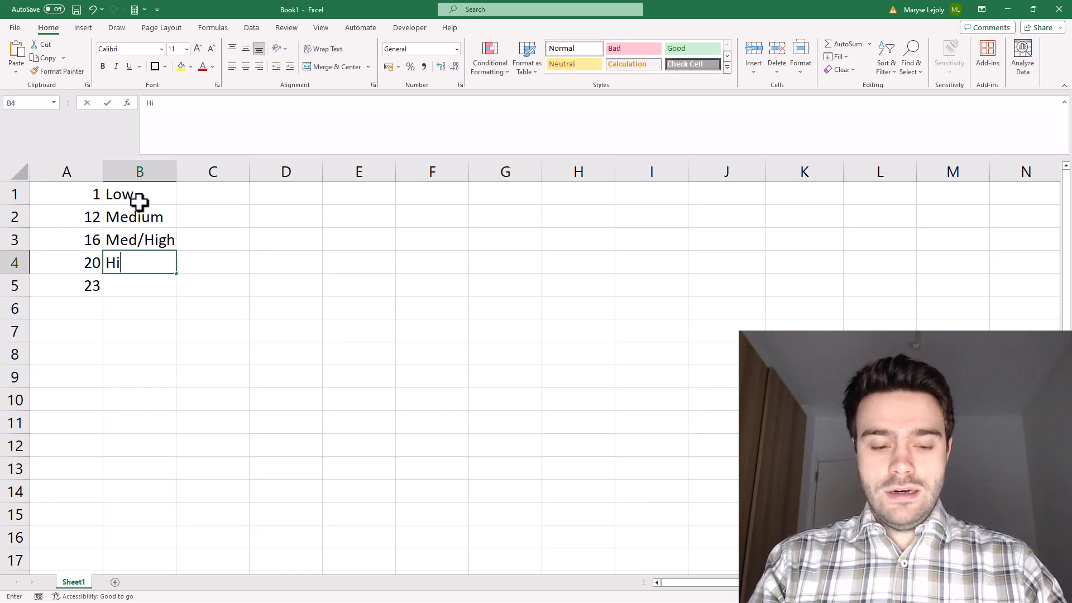
{"action": "key", "text": "Return"}
{"action": "type", "text": "Sever"}
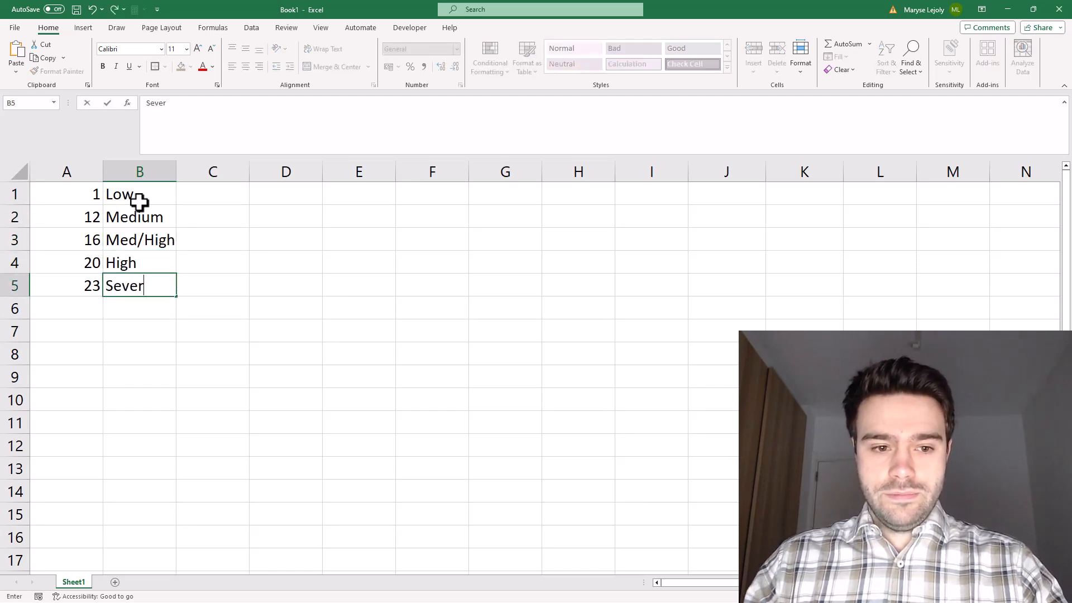
{"action": "type", "text": "e"}
Label D1 as Input and D2 as Output, and enter 15 as the input value in E1
{"action": "left_click", "coordinate": [282, 197]}
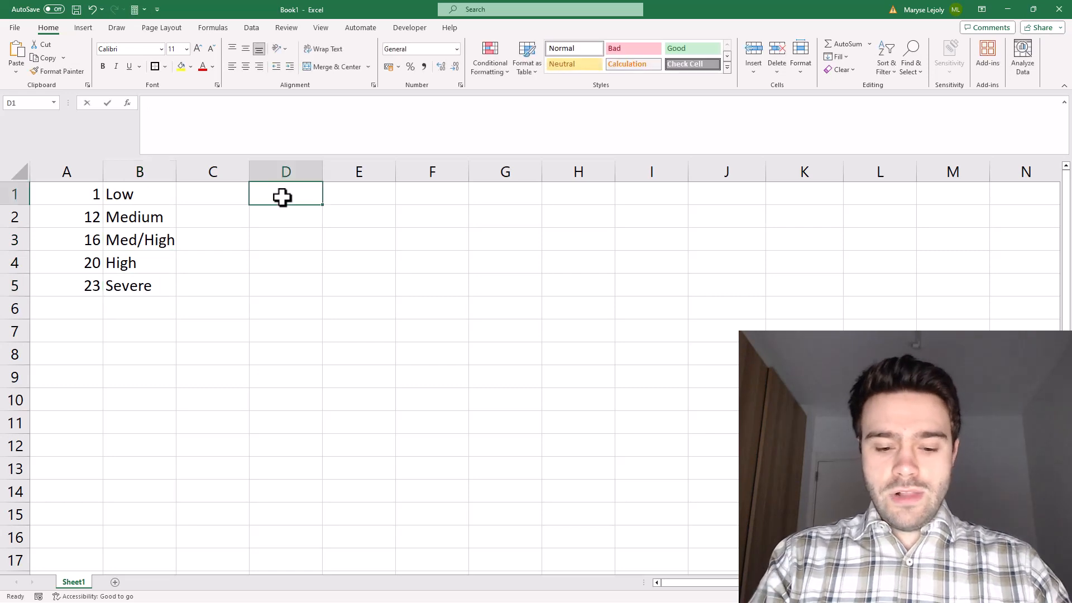
{"action": "type", "text": "Input"}
{"action": "left_click", "coordinate": [371, 189]}
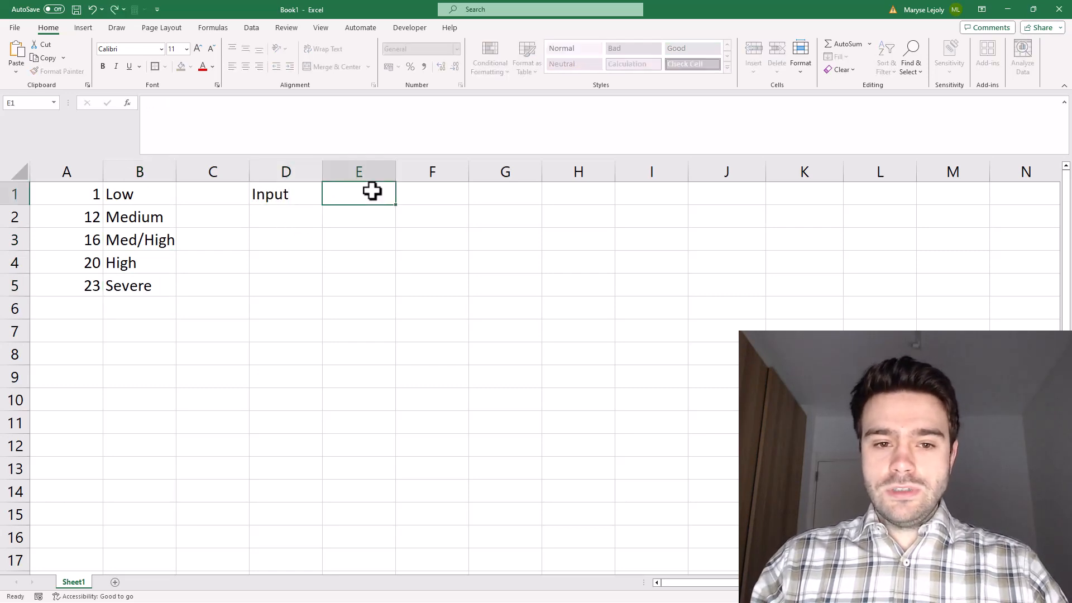
{"action": "left_click", "coordinate": [262, 219]}
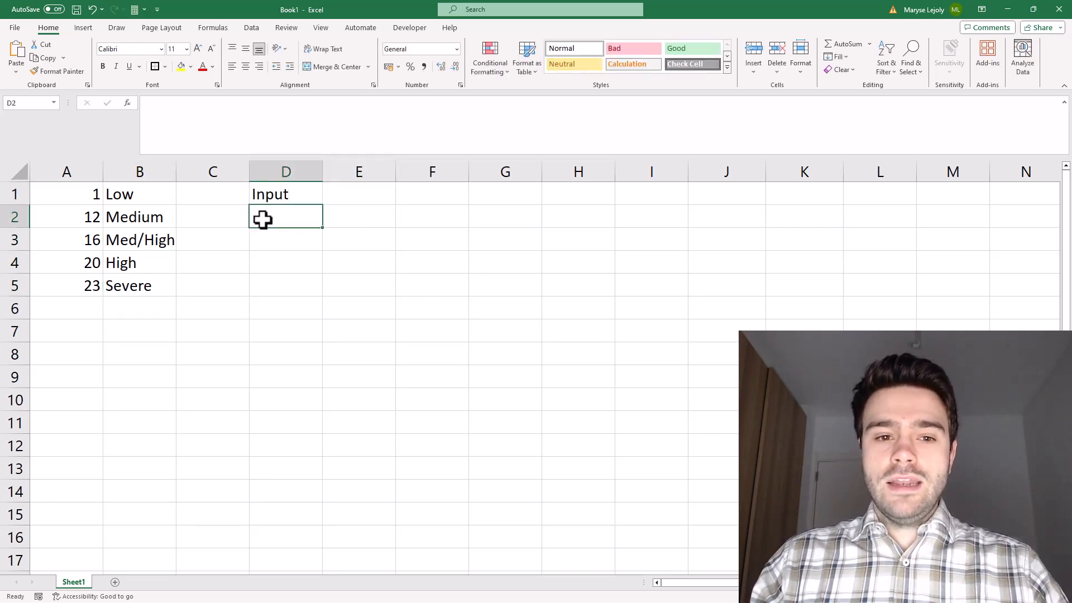
{"action": "type", "text": "Resu"}
{"action": "key", "text": "BackSpace"}
{"action": "key", "text": "BackSpace"}
{"action": "key", "text": "BackSpace"}
{"action": "key", "text": "BackSpace"}
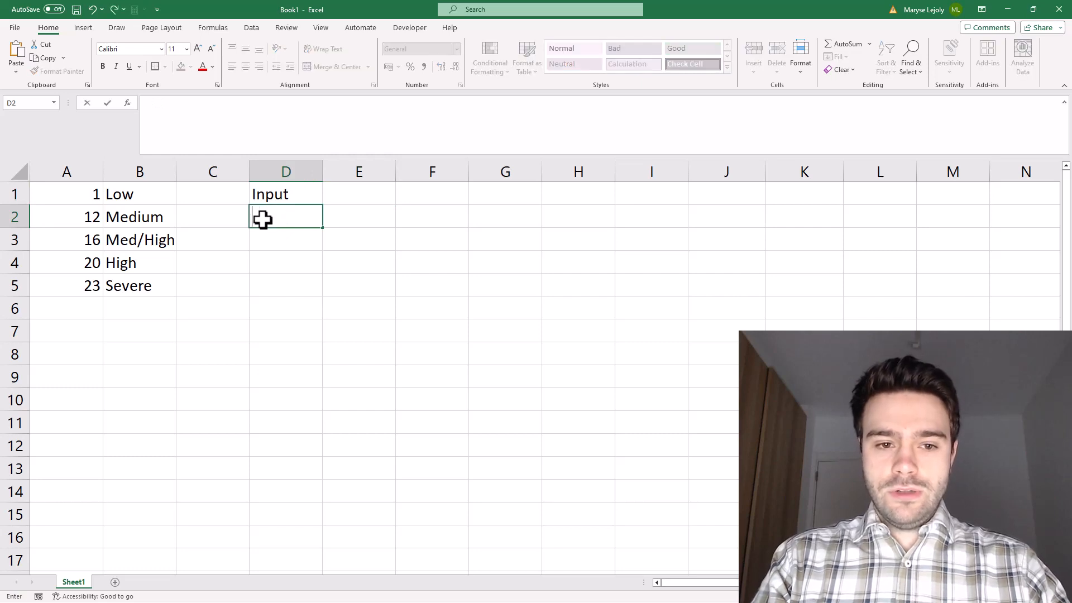
{"action": "type", "text": "Output"}
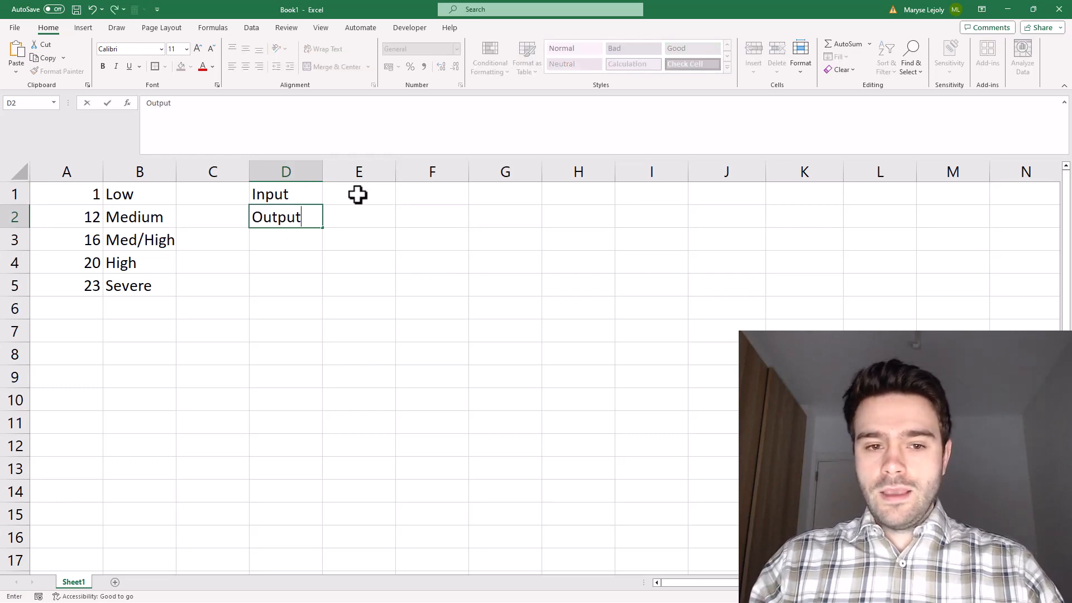
{"action": "left_click", "coordinate": [358, 194]}
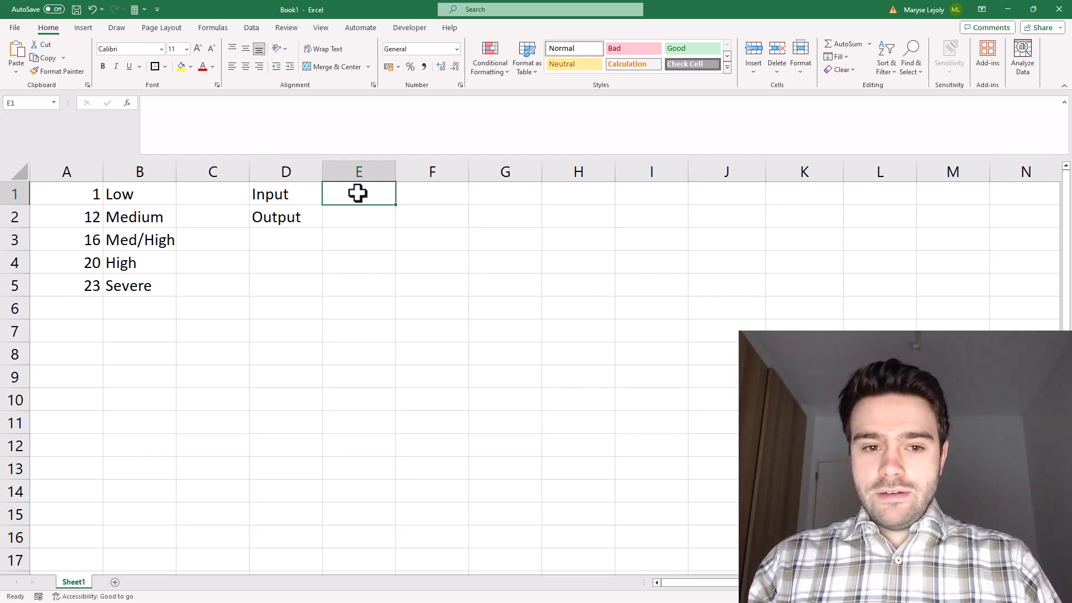
{"action": "type", "text": "15"}
Enter the formula =XLOOKUP(E1,A1:A5,B1:B5) in E2 to return the category for the input value
{"action": "left_click", "coordinate": [364, 216]}
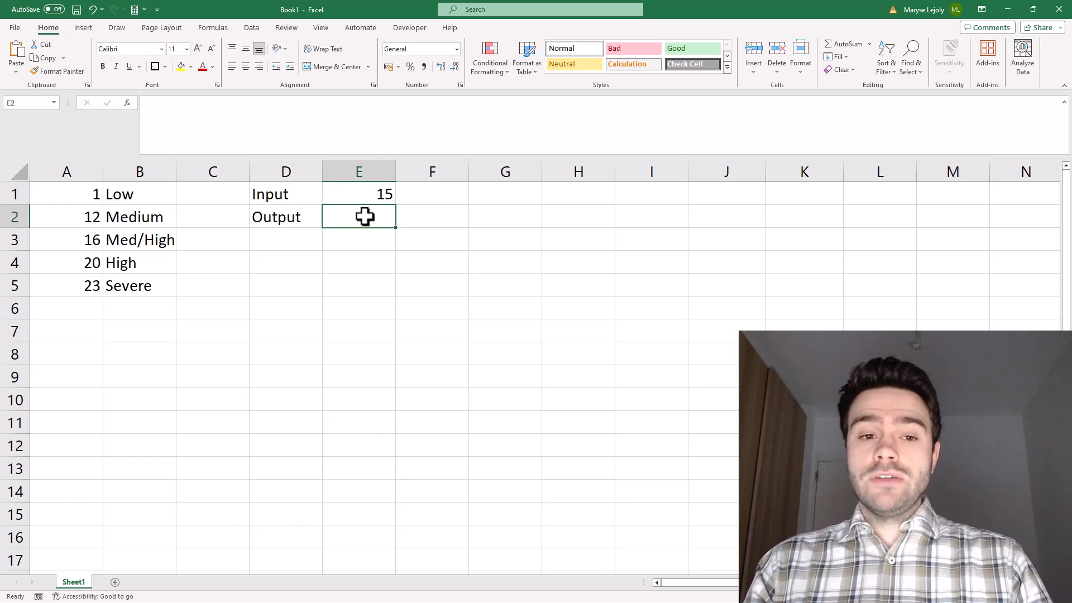
{"action": "type", "text": "=XLO"}
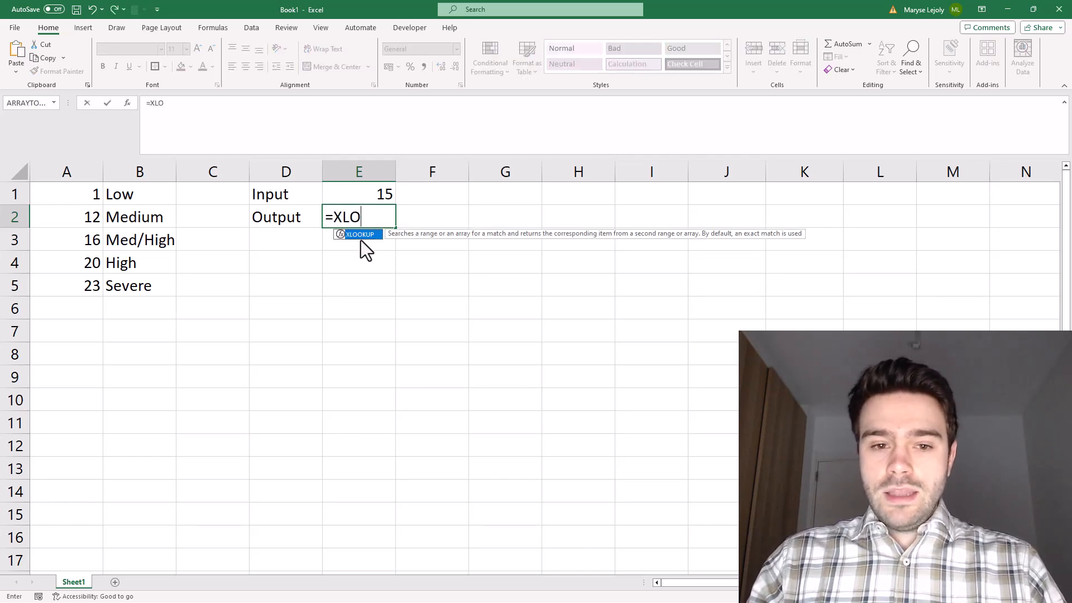
{"action": "key", "text": "Tab"}
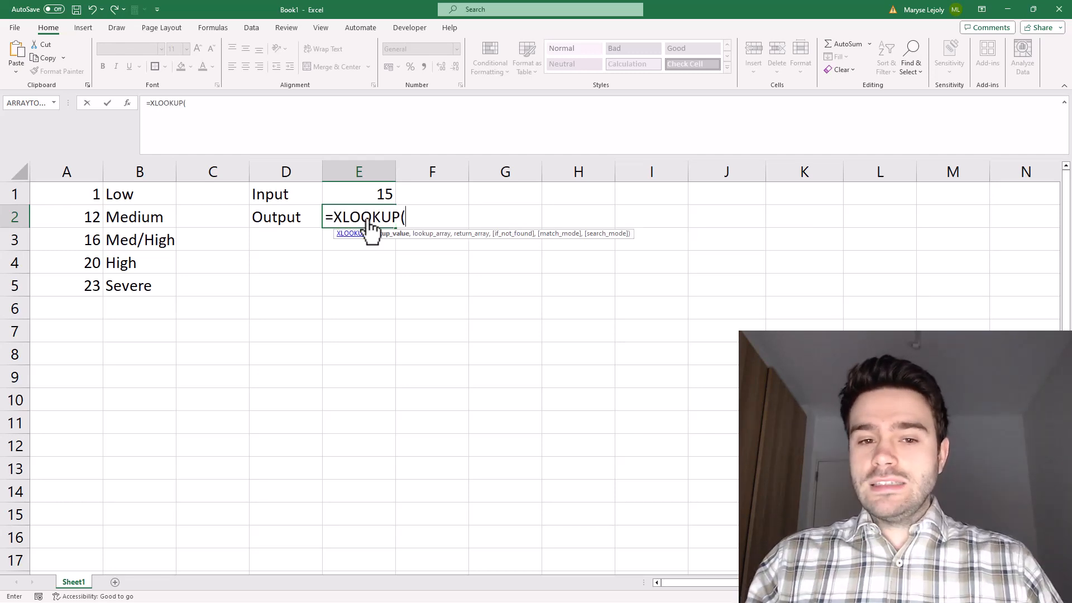
{"action": "left_click", "coordinate": [372, 186]}
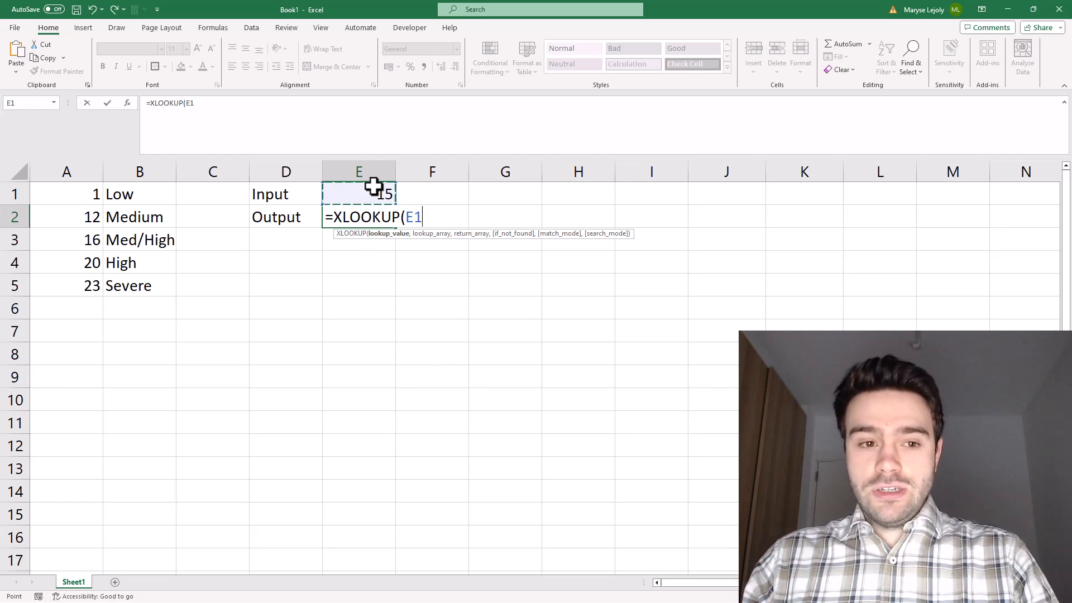
{"action": "type", "text": ","}
{"action": "left_click_drag", "start_coordinate": [89, 194], "coordinate": [79, 281]}
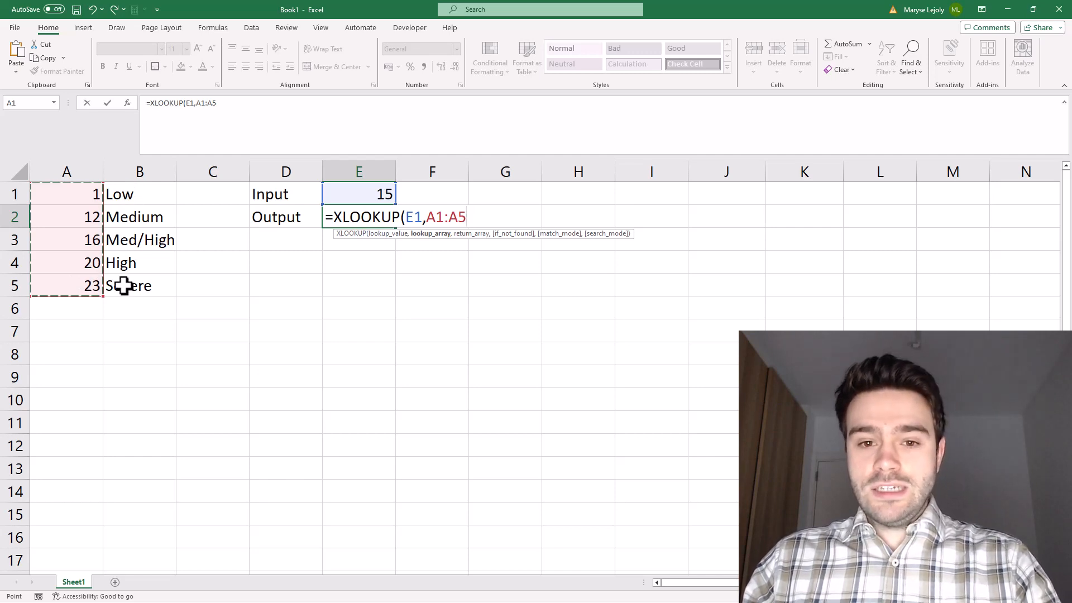
{"action": "type", "text": ","}
{"action": "left_click_drag", "start_coordinate": [130, 194], "coordinate": [128, 284]}
{"action": "type", "text": ")"}
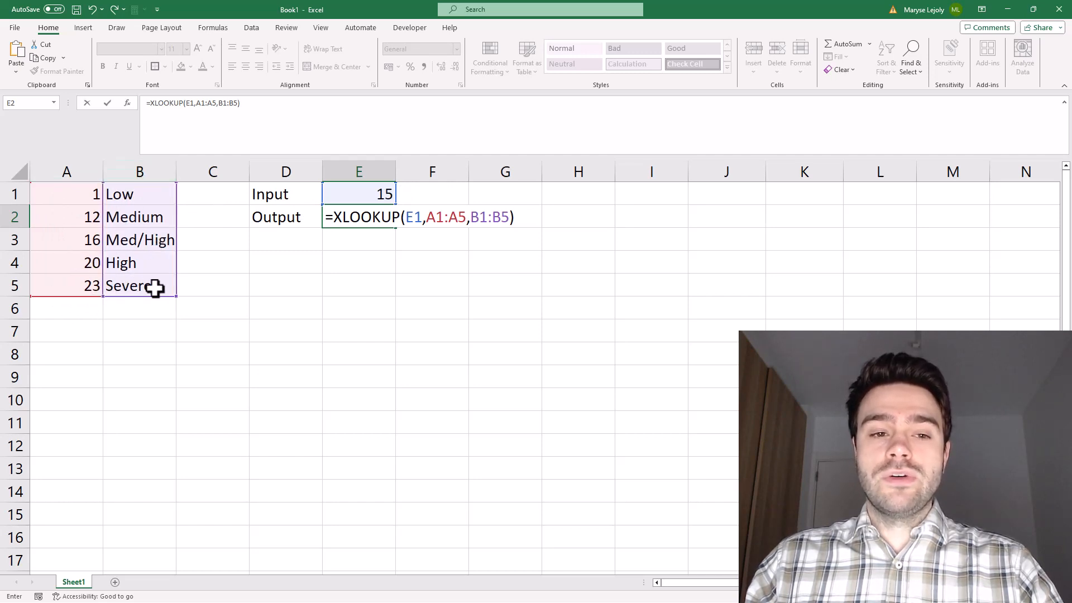
{"action": "left_click", "coordinate": [279, 113]}
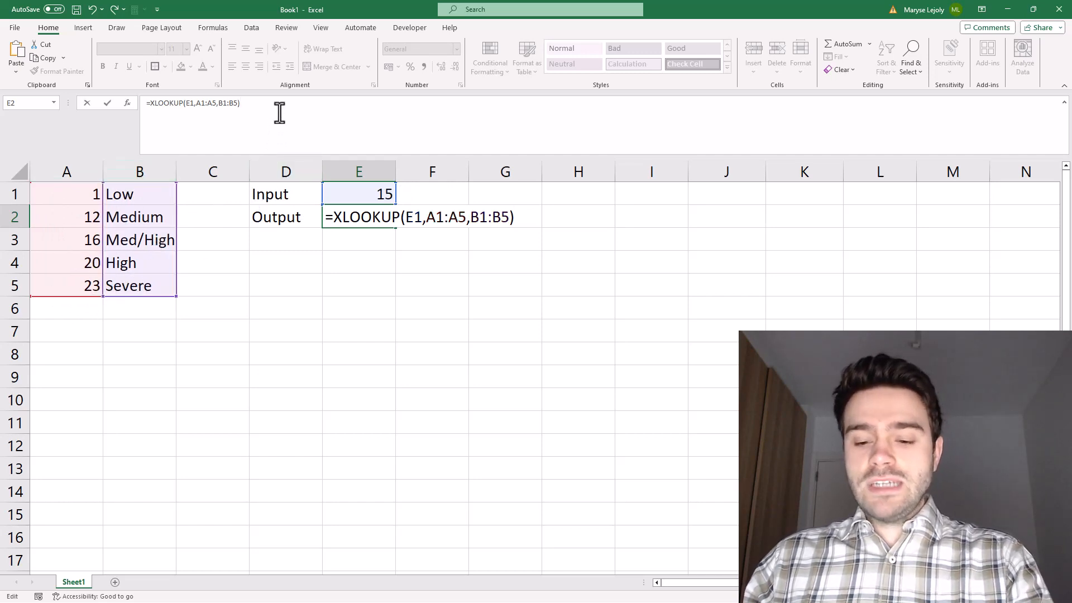
{"action": "key", "text": "Return"}
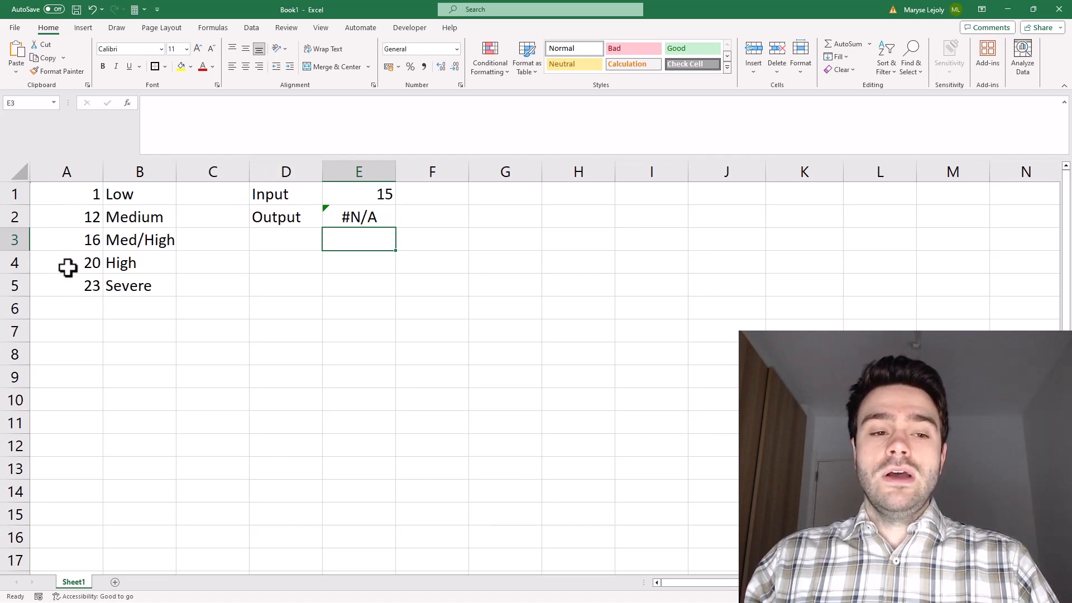
Test the lookup by setting the input in E1 to 12 and back to 15
{"action": "left_click", "coordinate": [343, 192]}
{"action": "type", "text": "12"}
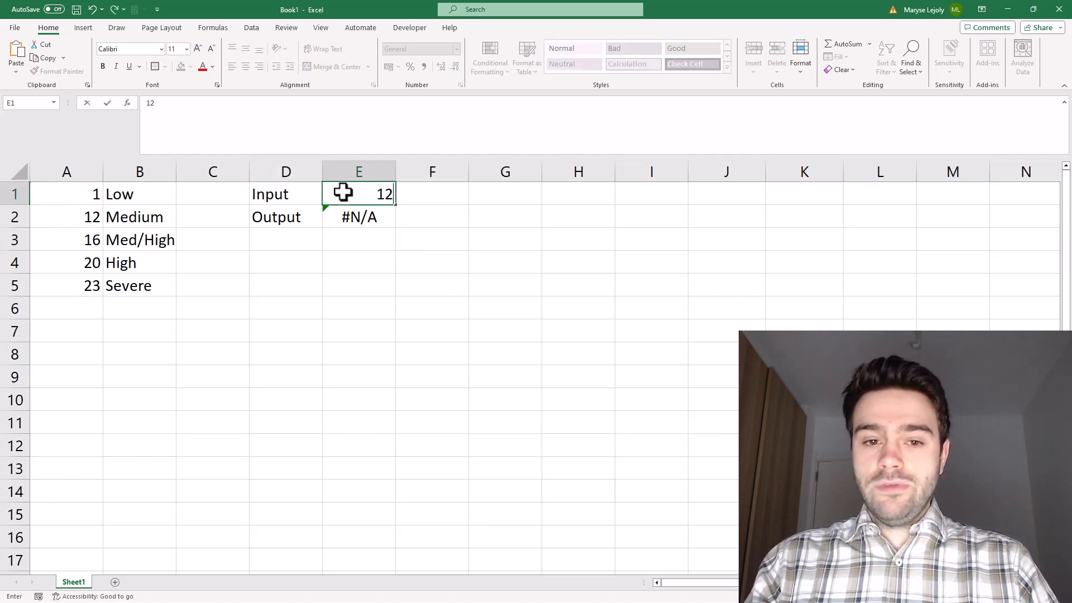
{"action": "key", "text": "Return"}
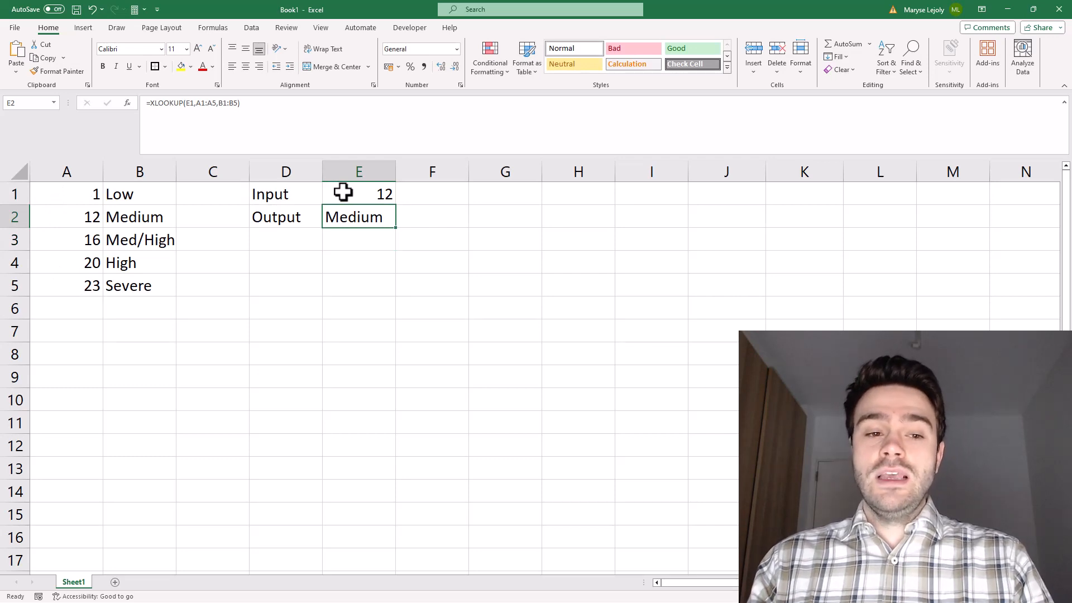
{"action": "left_click", "coordinate": [343, 193]}
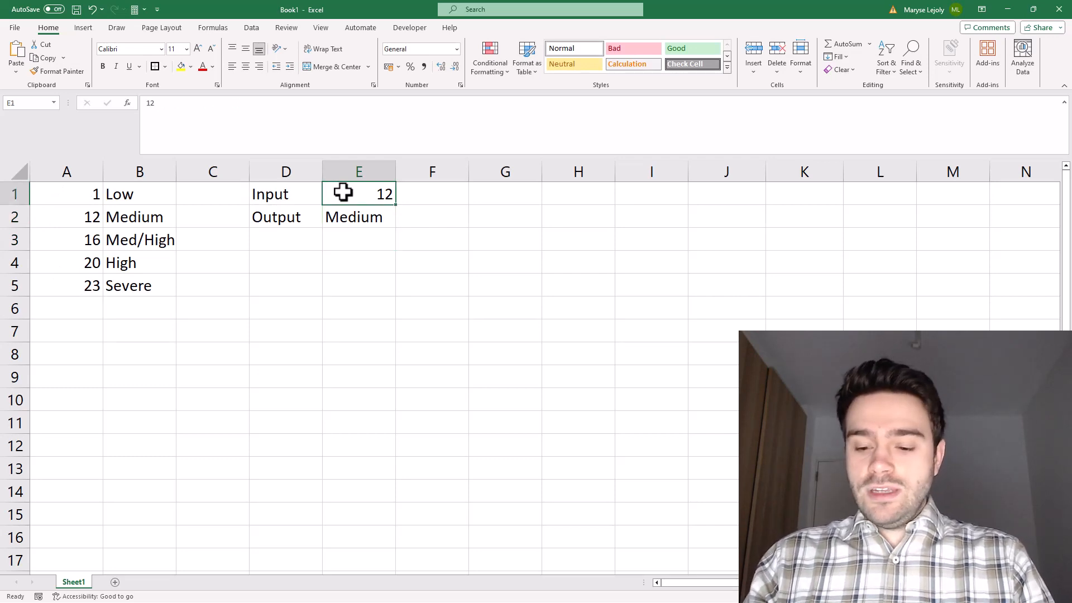
{"action": "type", "text": "15"}
{"action": "key", "text": "Return"}
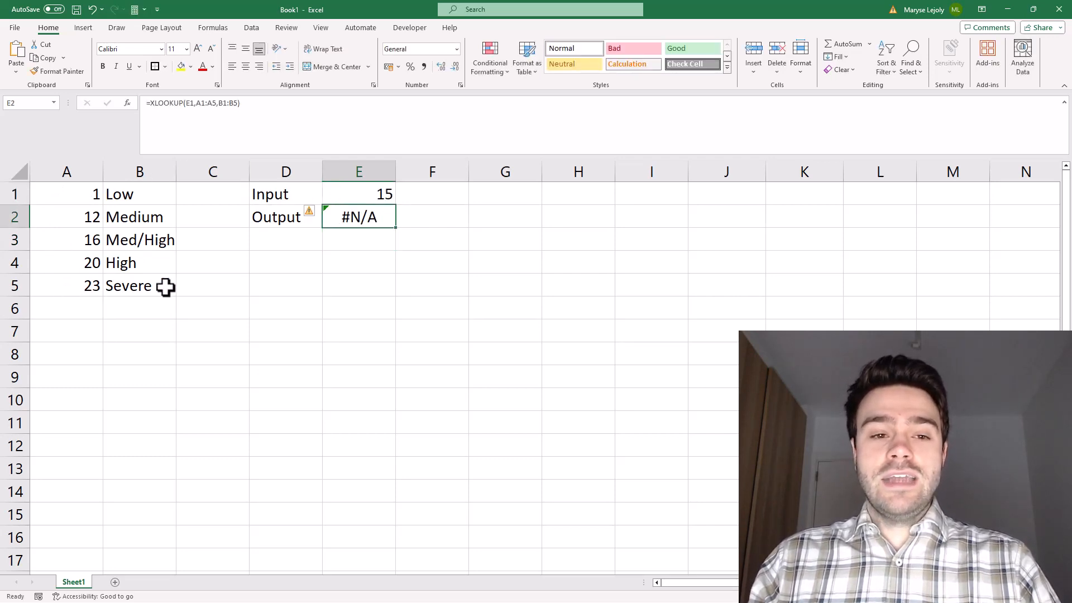
Extend the XLOOKUP formula in E2 with an empty if_not_found argument and match mode -1, exact match or next smaller item
{"action": "left_click", "coordinate": [235, 133]}
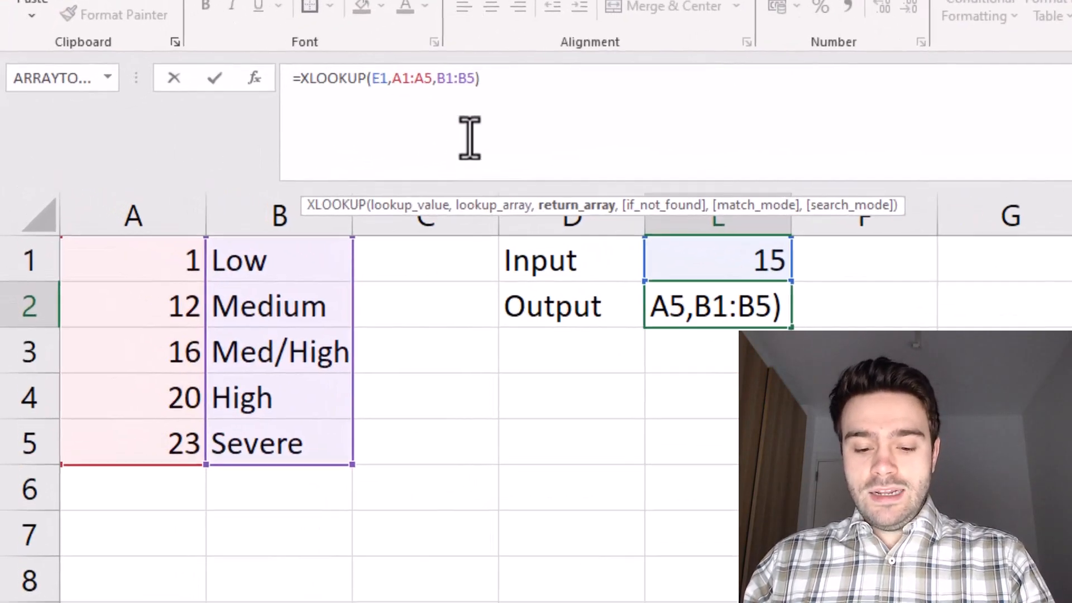
{"action": "type", "text": ",,"}
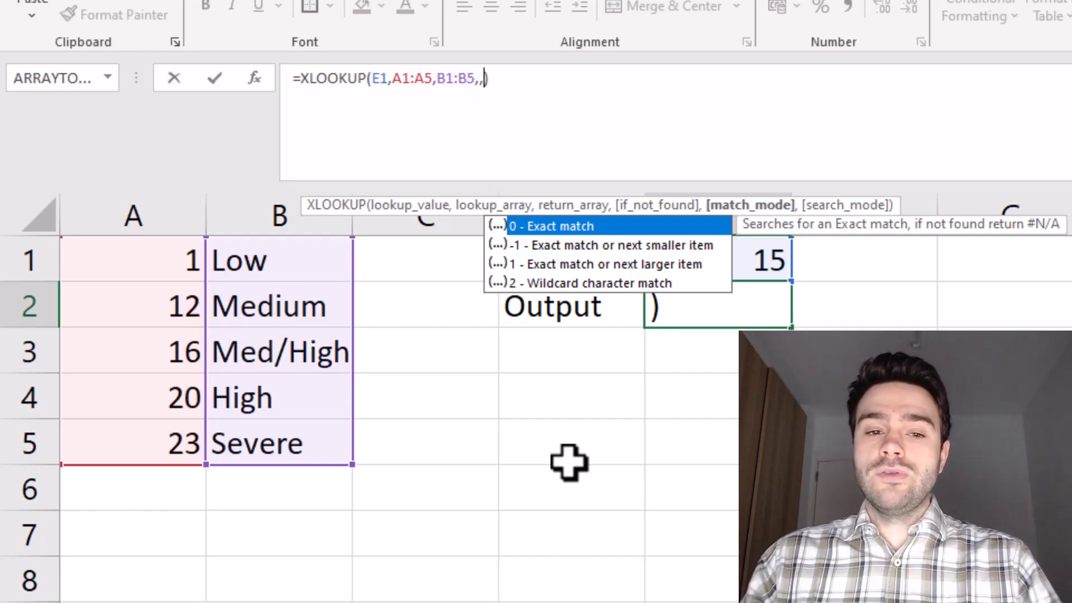
{"action": "double_click", "coordinate": [653, 245]}
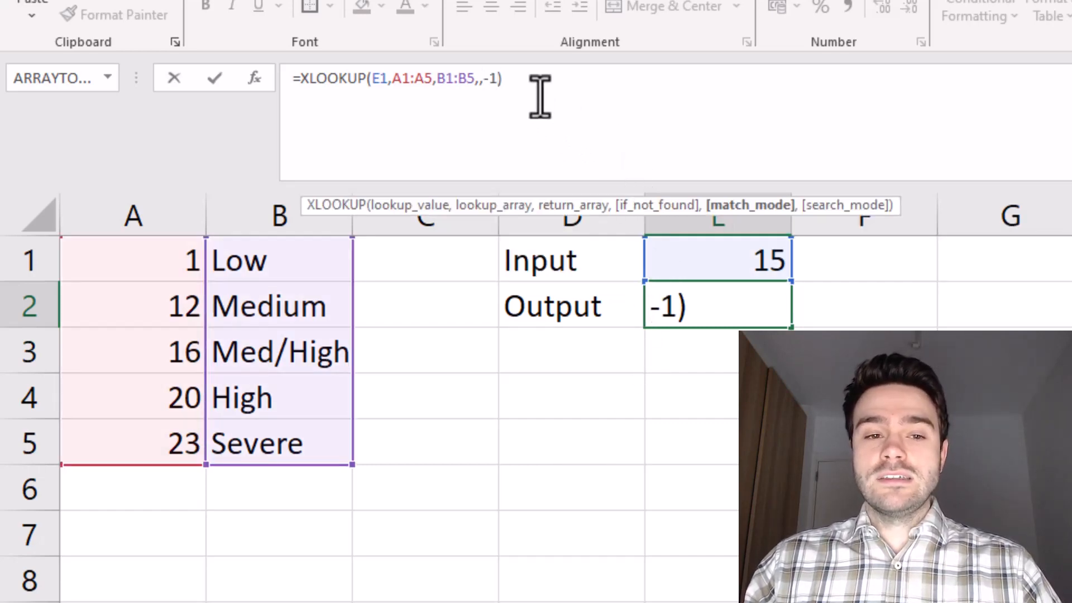
{"action": "key", "text": "Return"}
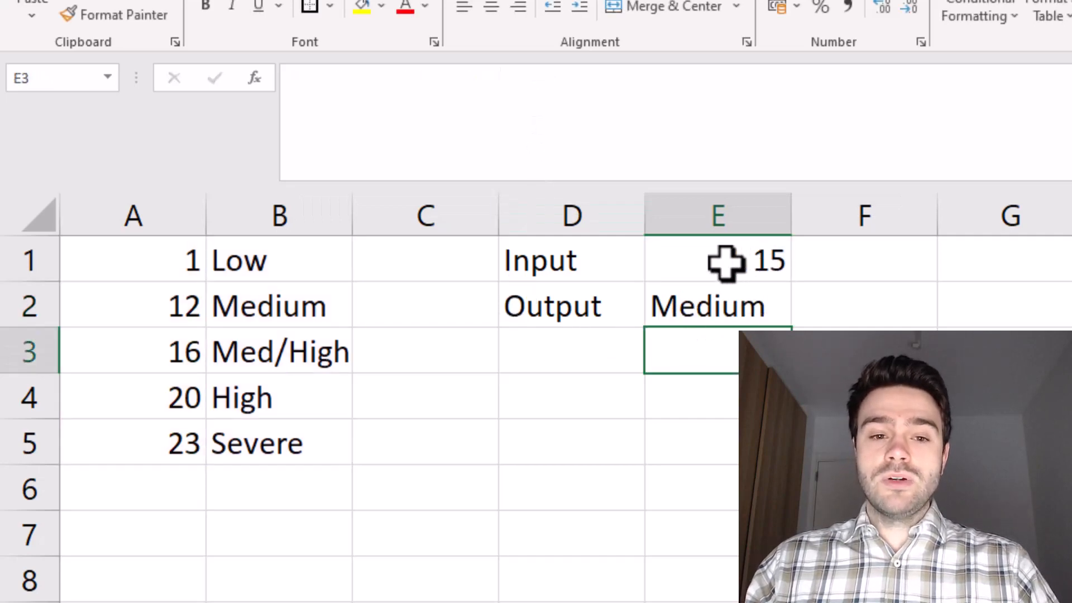
Test the approximate lookup by entering 17, 25 and 0 in turn as the input in E1
{"action": "left_click", "coordinate": [313, 307]}
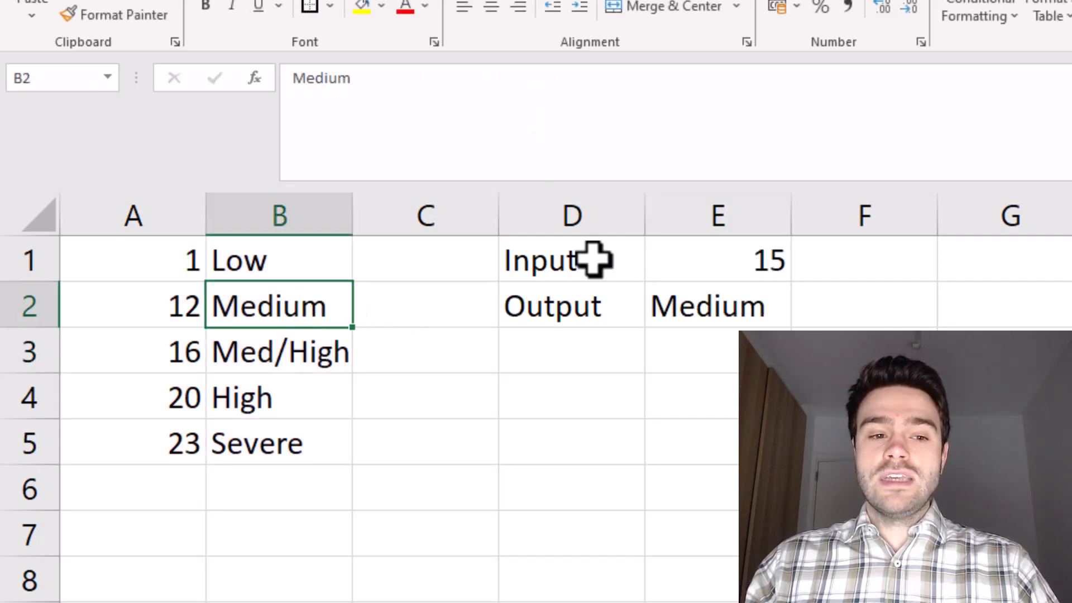
{"action": "left_click", "coordinate": [769, 244]}
{"action": "type", "text": "17"}
{"action": "key", "text": "Return"}
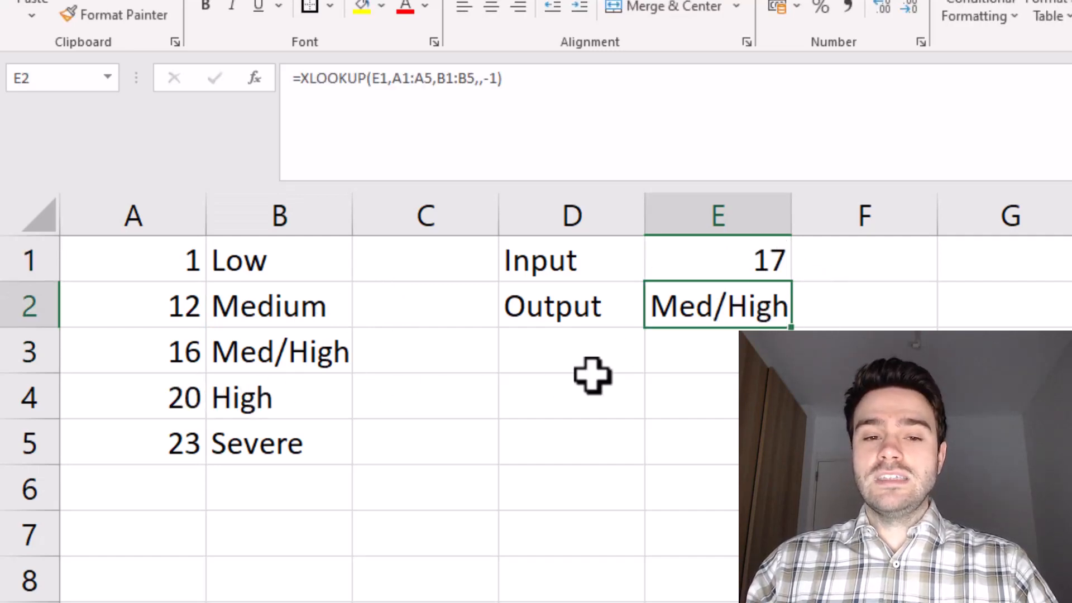
{"action": "left_click", "coordinate": [755, 264]}
{"action": "type", "text": "25"}
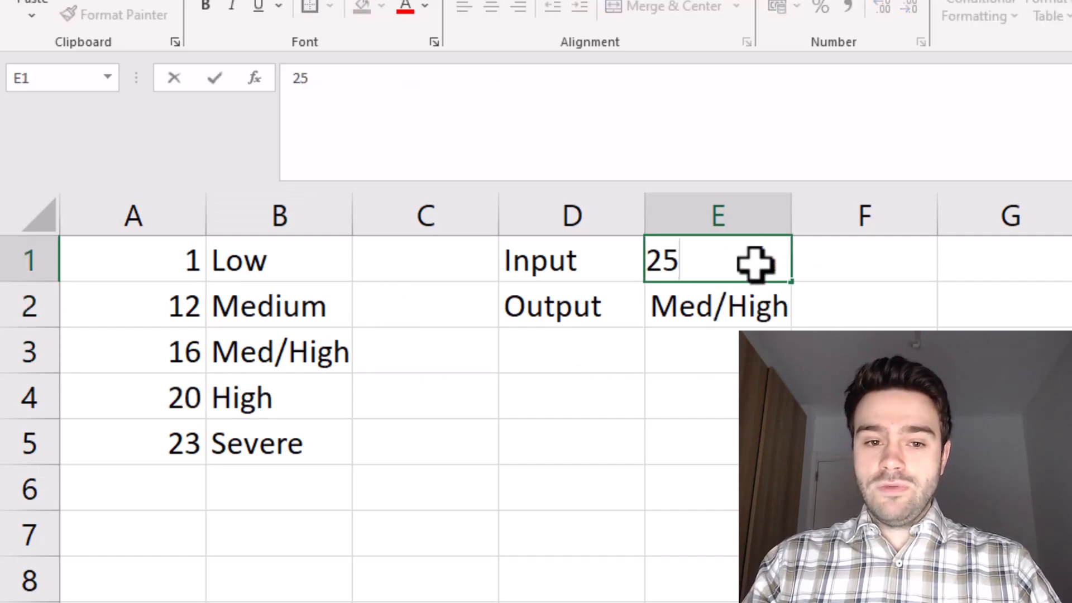
{"action": "key", "text": "Return"}
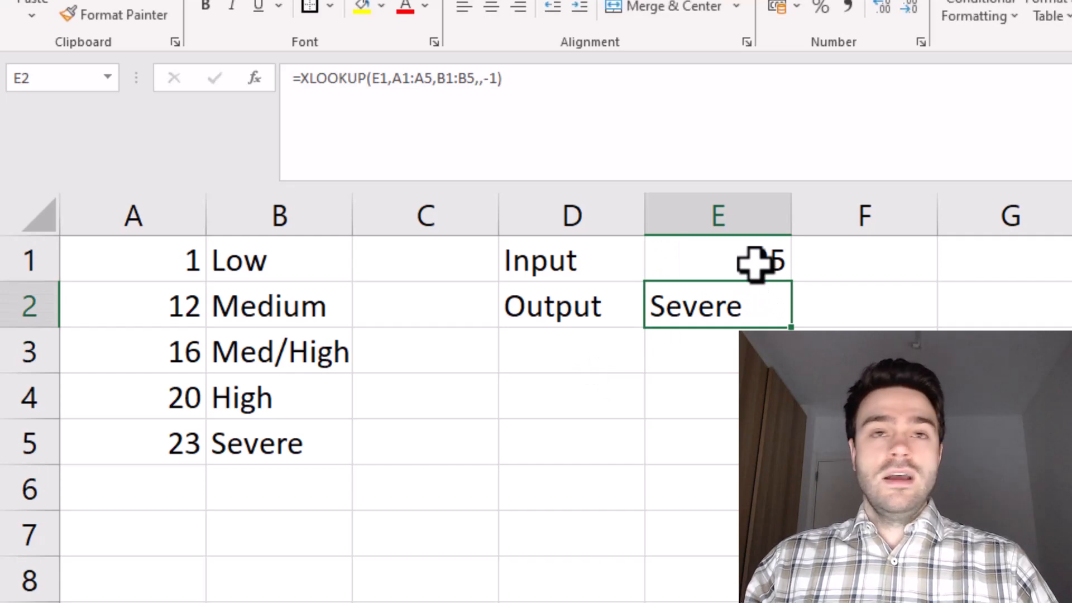
{"action": "left_click", "coordinate": [755, 264]}
{"action": "type", "text": "0"}
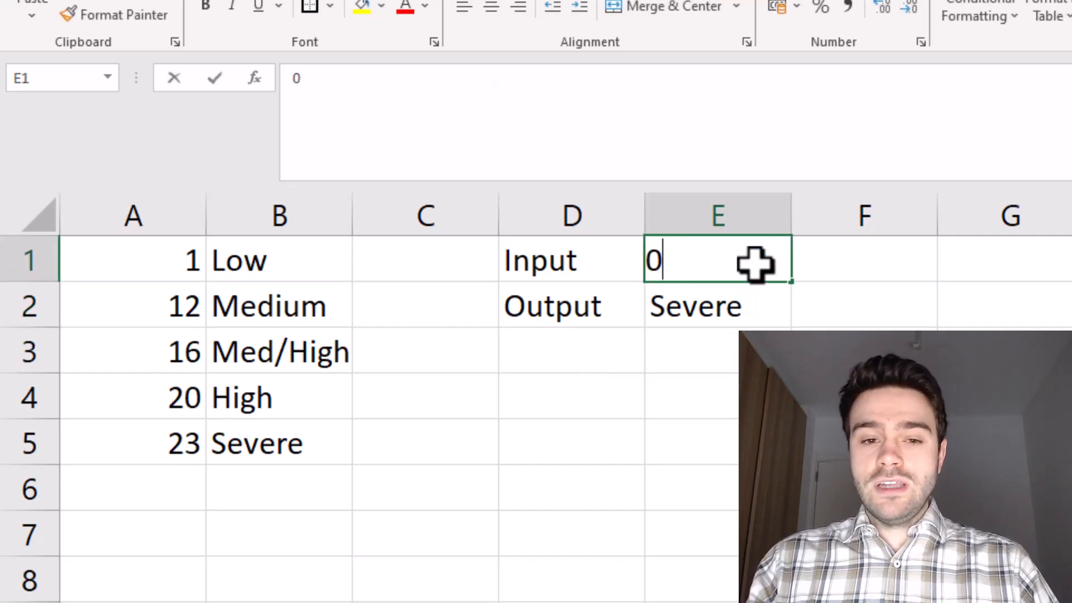
{"action": "key", "text": "Return"}
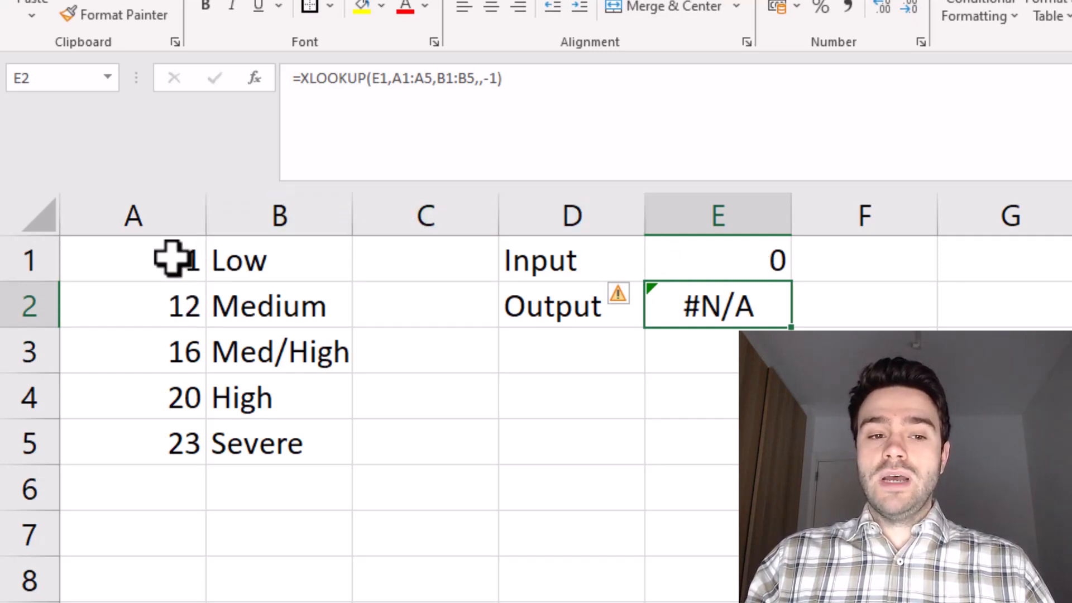
Set the if_not_found argument of the XLOOKUP formula in E2 to "Nil"
{"action": "left_click", "coordinate": [718, 260]}
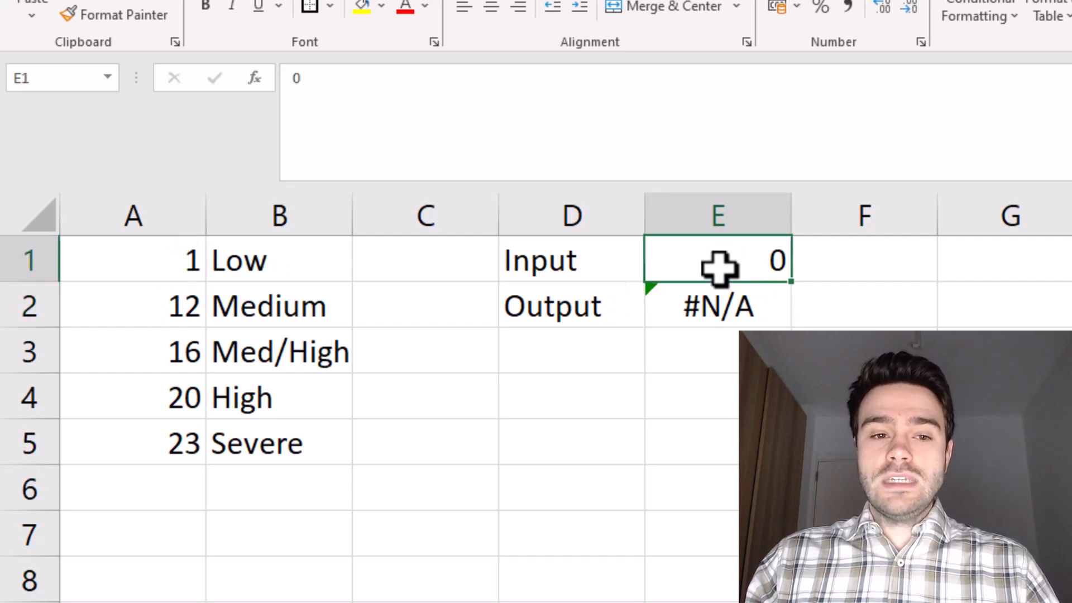
{"action": "key", "text": "Down"}
{"action": "left_click", "coordinate": [479, 78]}
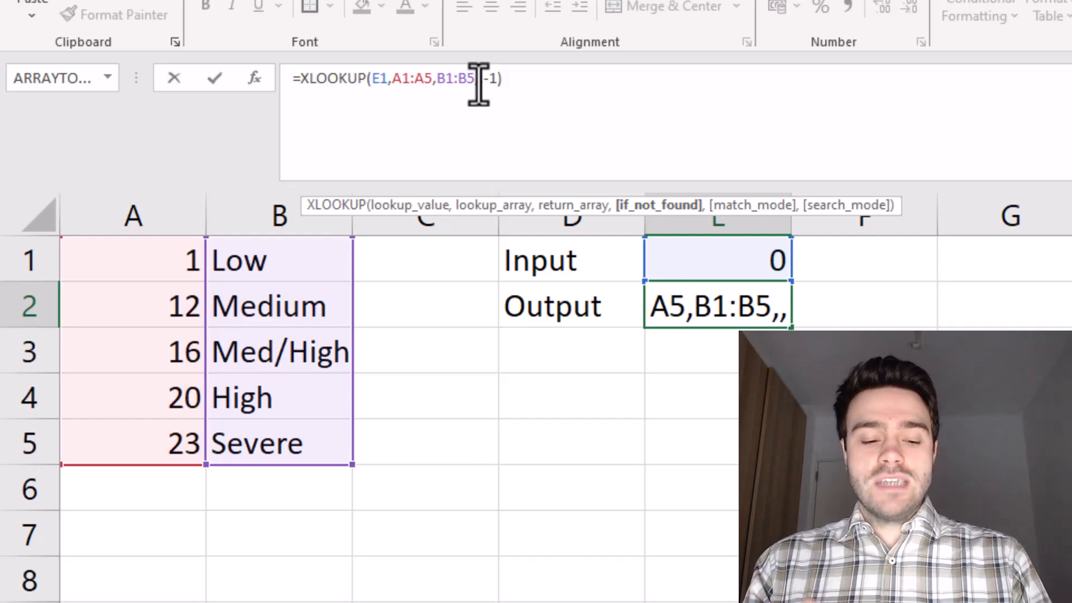
{"action": "type", "text": "\"Nil\""}
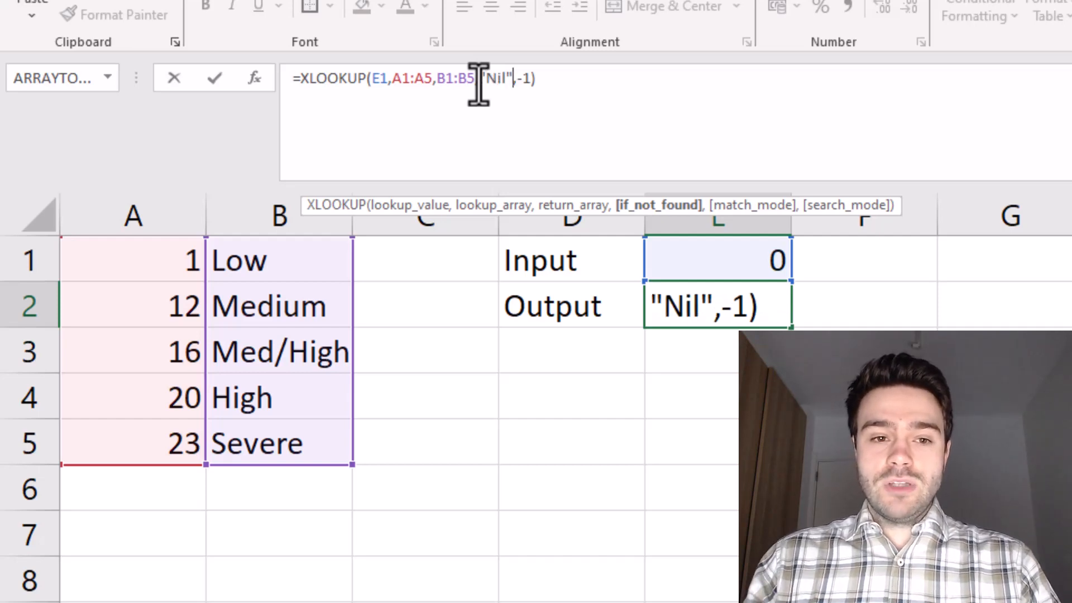
{"action": "key", "text": "Return"}
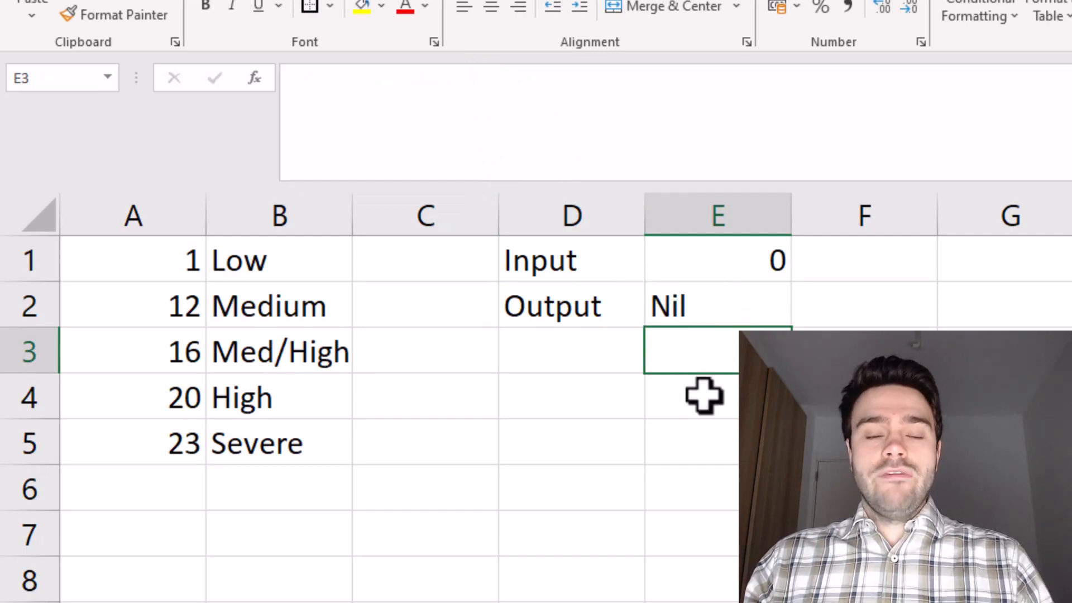
Test the not-found handling by entering -5 and the text Hi in turn as the input in E1
{"action": "left_click", "coordinate": [749, 263]}
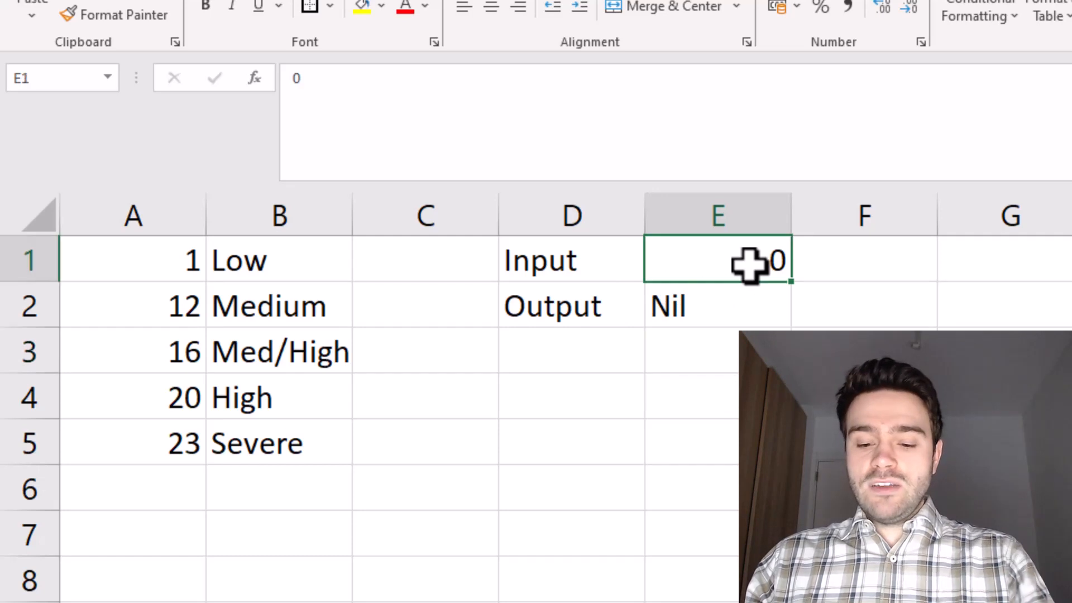
{"action": "type", "text": "-5"}
{"action": "key", "text": "Return"}
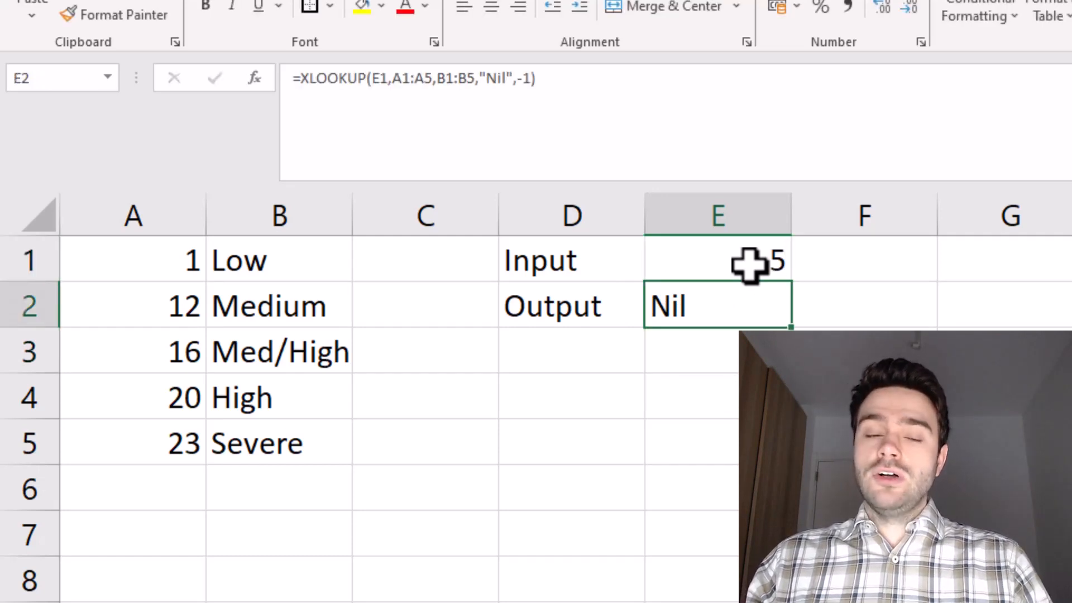
{"action": "left_click", "coordinate": [749, 263]}
{"action": "type", "text": "Hi"}
{"action": "key", "text": "Return"}
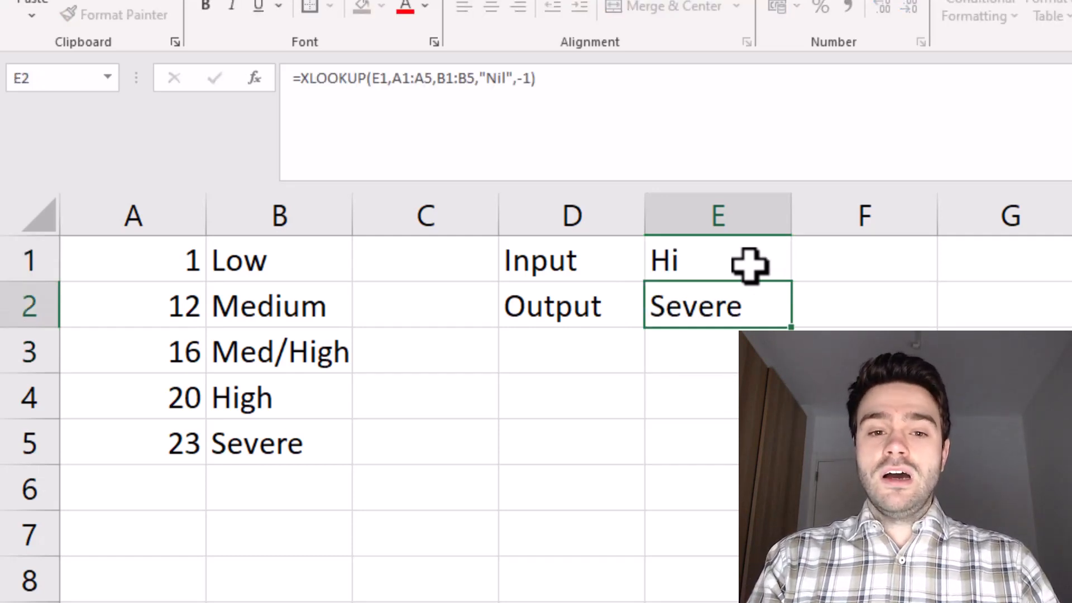
Set the input value in E1 to 22
{"action": "left_click", "coordinate": [749, 263]}
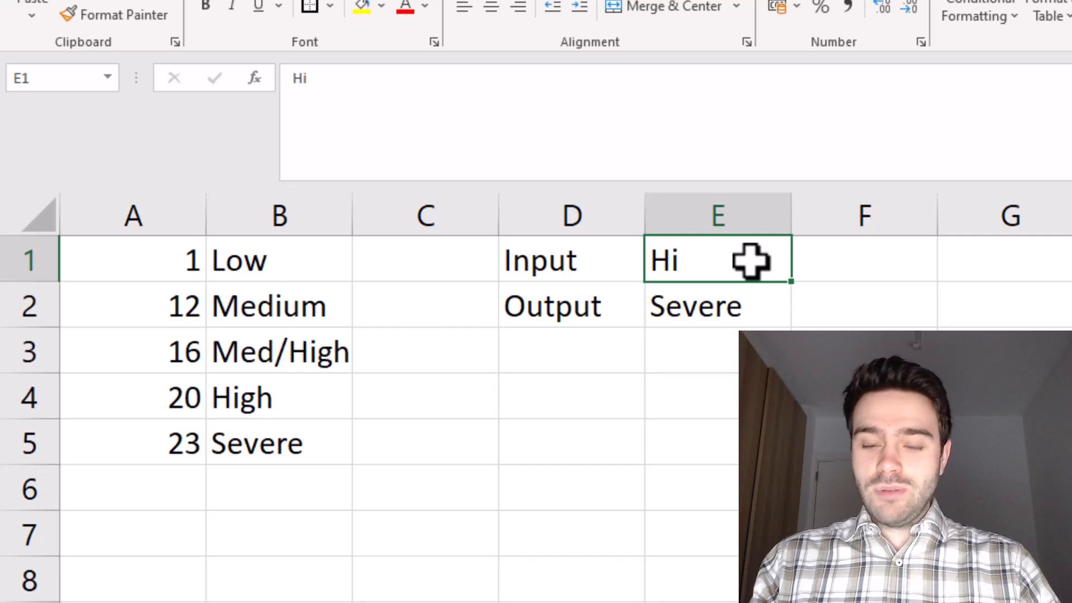
{"action": "type", "text": "22"}
{"action": "key", "text": "Return"}
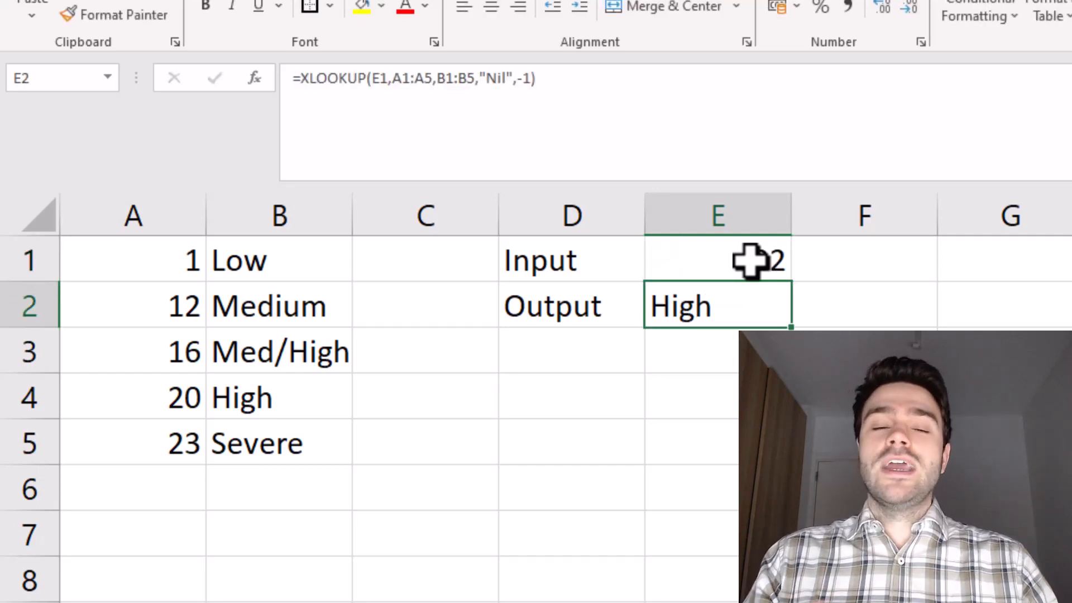